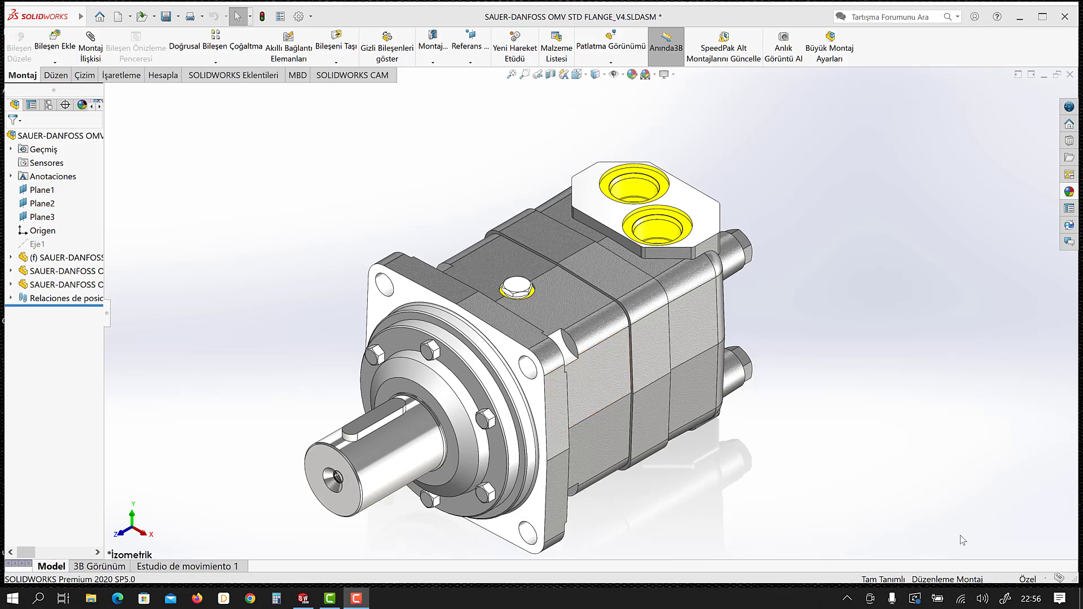
# - Orbit and zoom around the motor assembly to inspect it, then snap back to isometric view
pyautogui.moveTo(708, 398); pyautogui.dragTo(563, 356, button='middle')
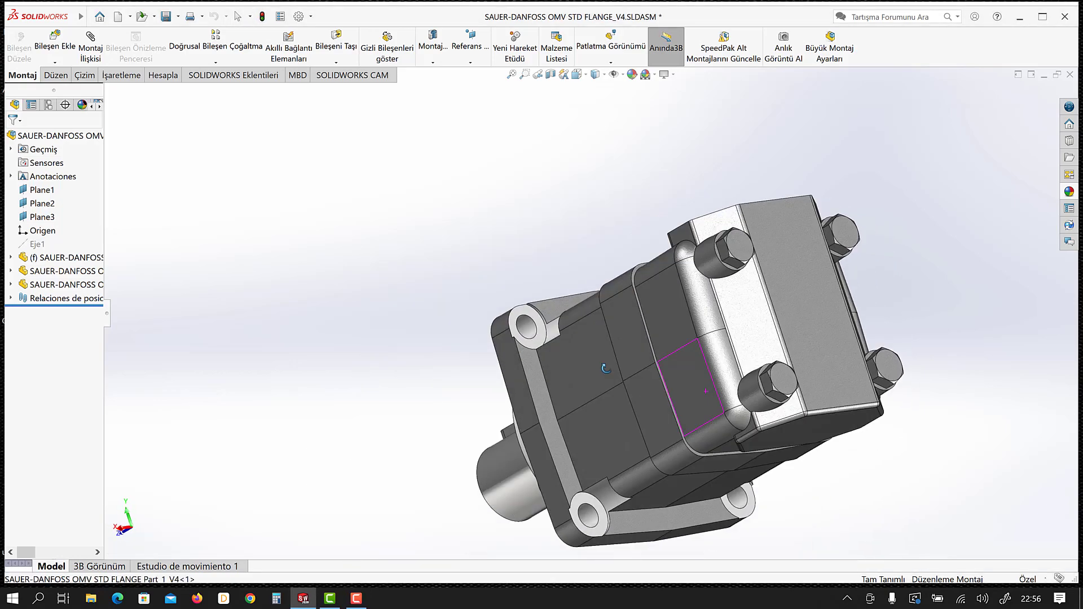
pyautogui.scroll(2, 563, 357)
pyautogui.scroll(-1, 563, 354)
pyautogui.scroll(-1, 563, 353)
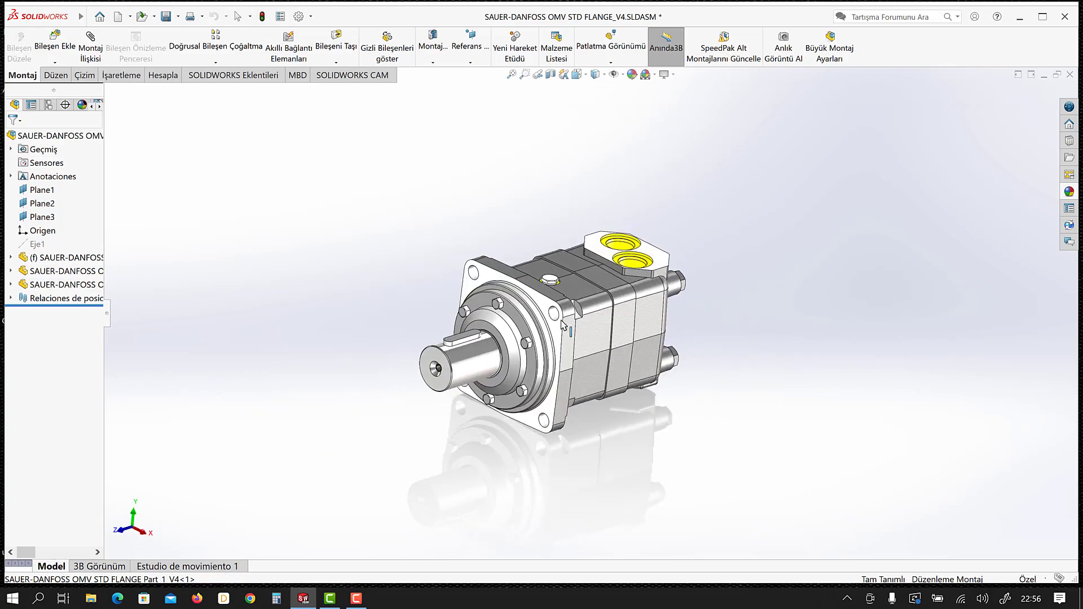
pyautogui.scroll(-2, 563, 353)
pyautogui.scroll(-2, 542, 333)
pyautogui.moveTo(520, 308); pyautogui.dragTo(559, 312, button='middle')
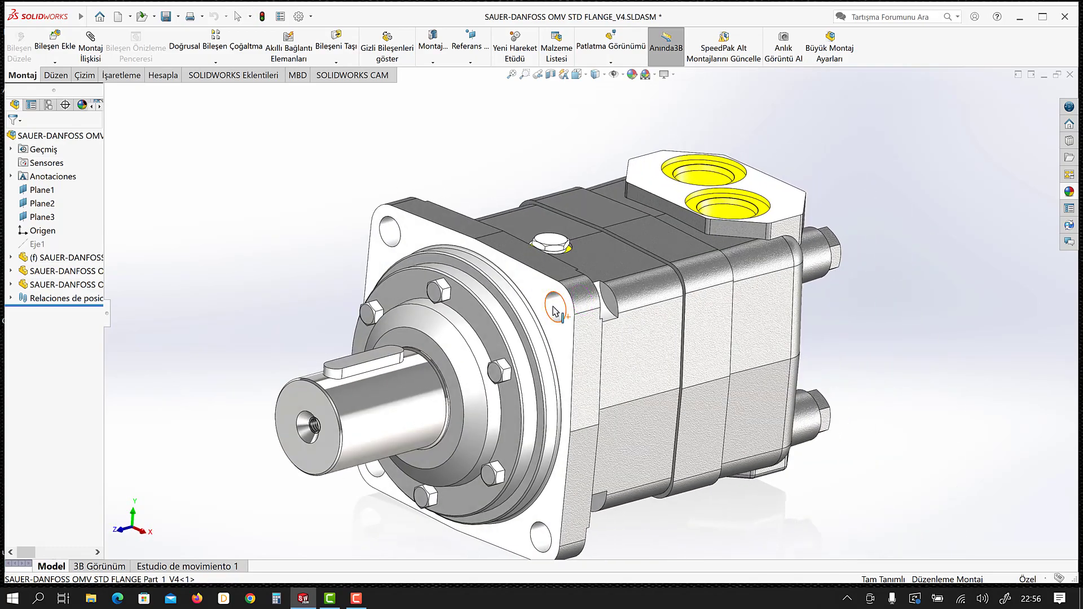
pyautogui.scroll(2, 599, 350)
pyautogui.scroll(1, 599, 351)
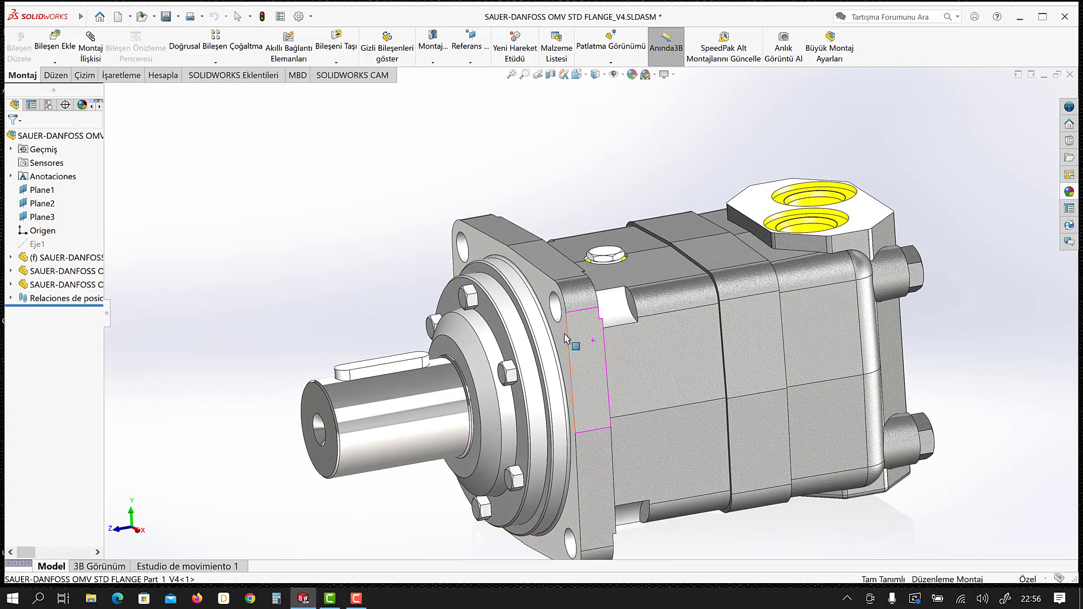
pyautogui.moveTo(600, 351)
pyautogui.mouseDown(button='middle')
pyautogui.moveTo(675, 341)
pyautogui.moveTo(641, 362)
pyautogui.moveTo(512, 384)
pyautogui.moveTo(648, 380)
pyautogui.moveTo(701, 437)
pyautogui.moveTo(560, 435)
pyautogui.mouseUp(button='middle')
pyautogui.scroll(-2, 655, 339)
pyautogui.scroll(-3, 624, 273)
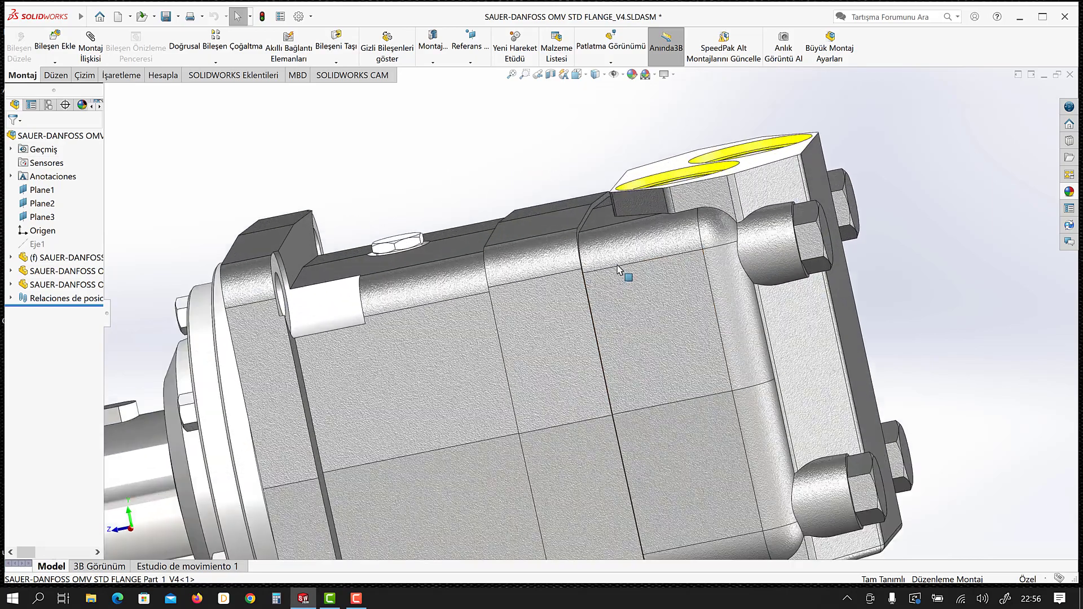
pyautogui.scroll(1, 592, 304)
pyautogui.moveTo(579, 339); pyautogui.dragTo(542, 350, button='middle')
pyautogui.scroll(2, 507, 355)
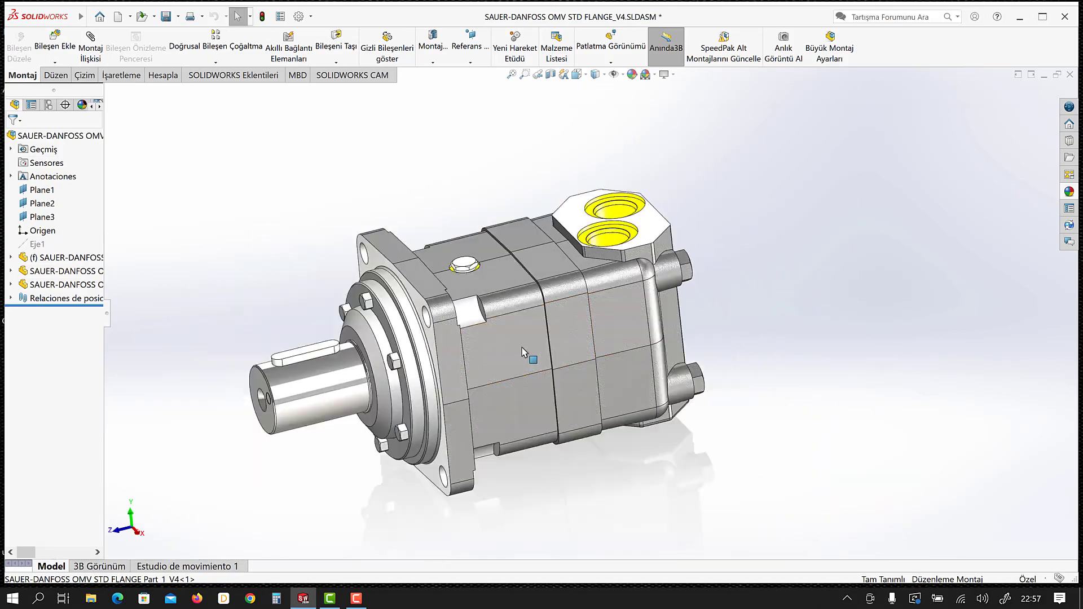
pyautogui.scroll(-3, 450, 354)
pyautogui.scroll(1, 565, 327)
pyautogui.scroll(2, 671, 299)
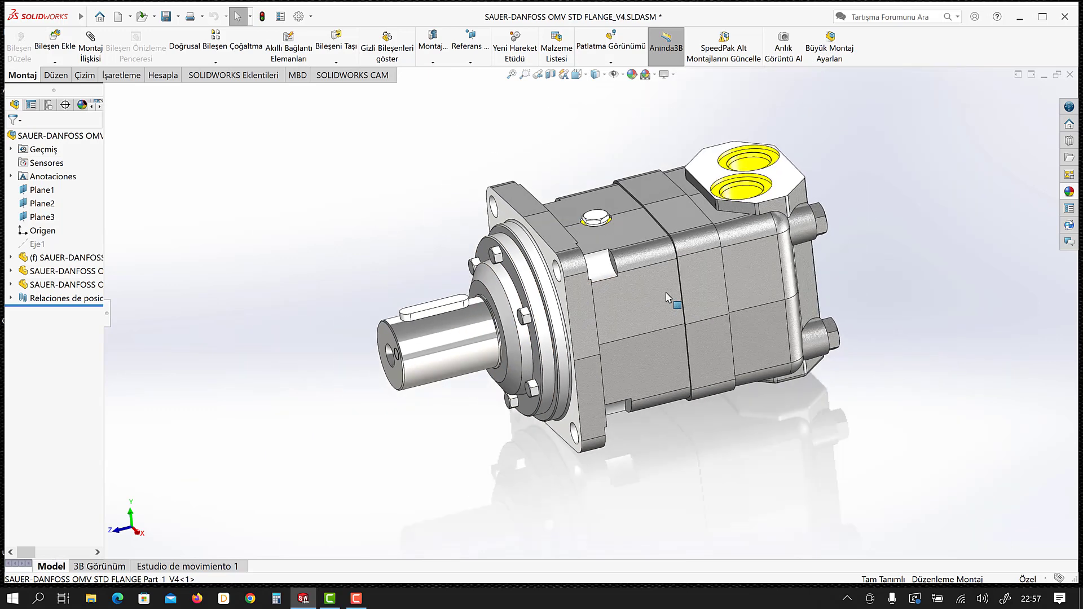
pyautogui.hotkey('ctrl', '7')
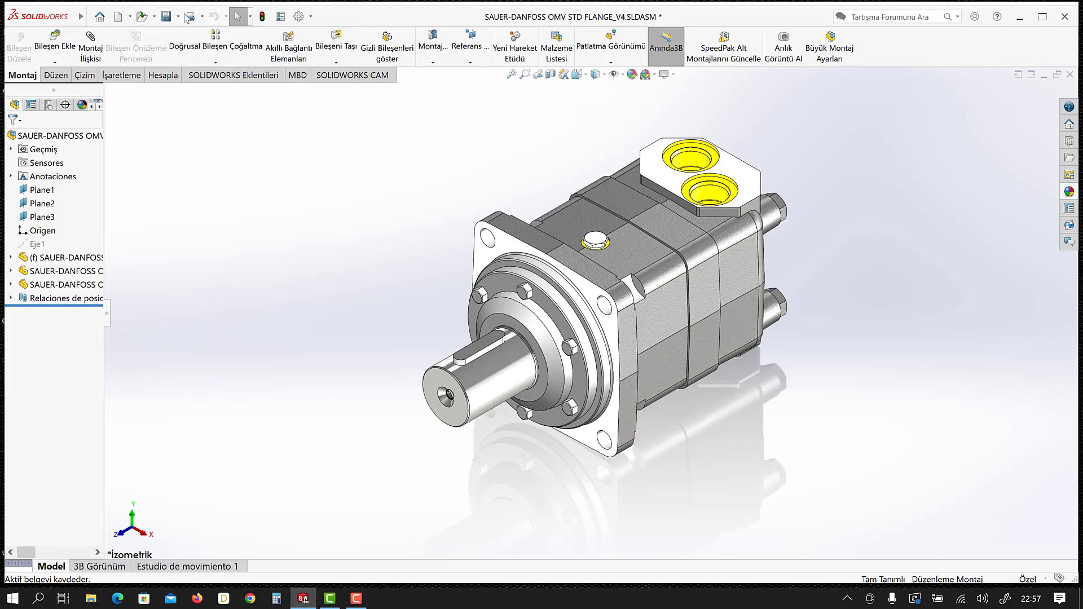
# - Save the assembly to the Desktop as Adobe PDF, SAUER-DANFOSS OMV STD FLANGE_V4.pdf
pyautogui.click(179, 19)
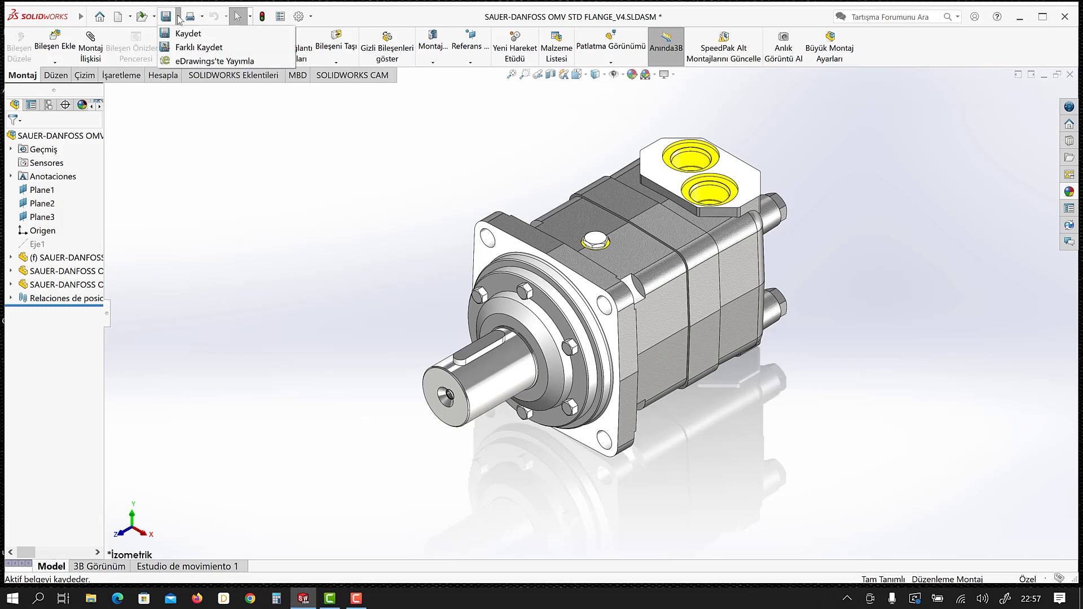
pyautogui.click(179, 51)
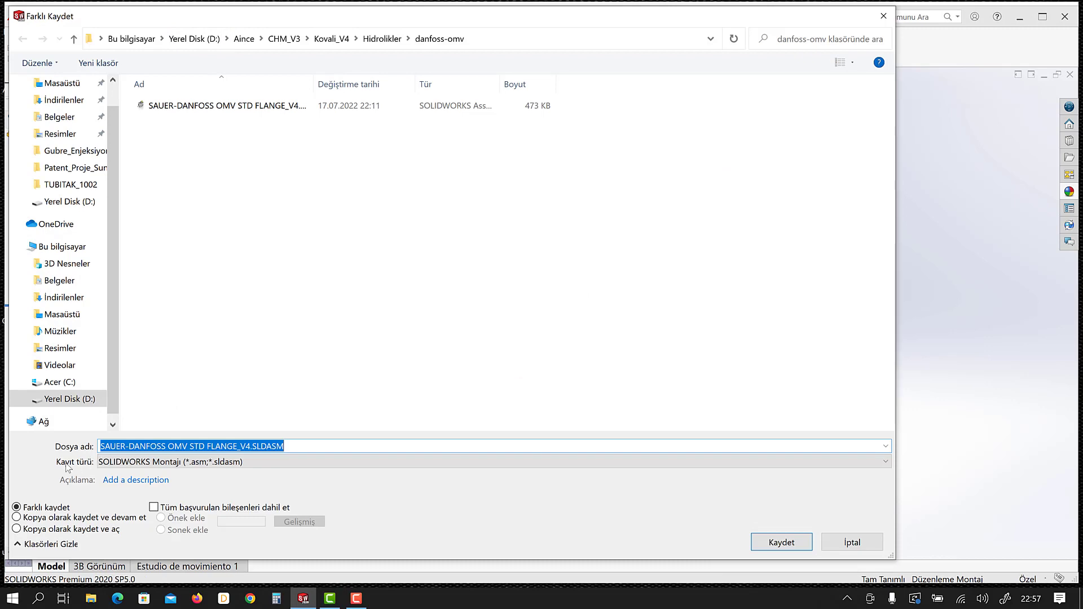
pyautogui.click(141, 463)
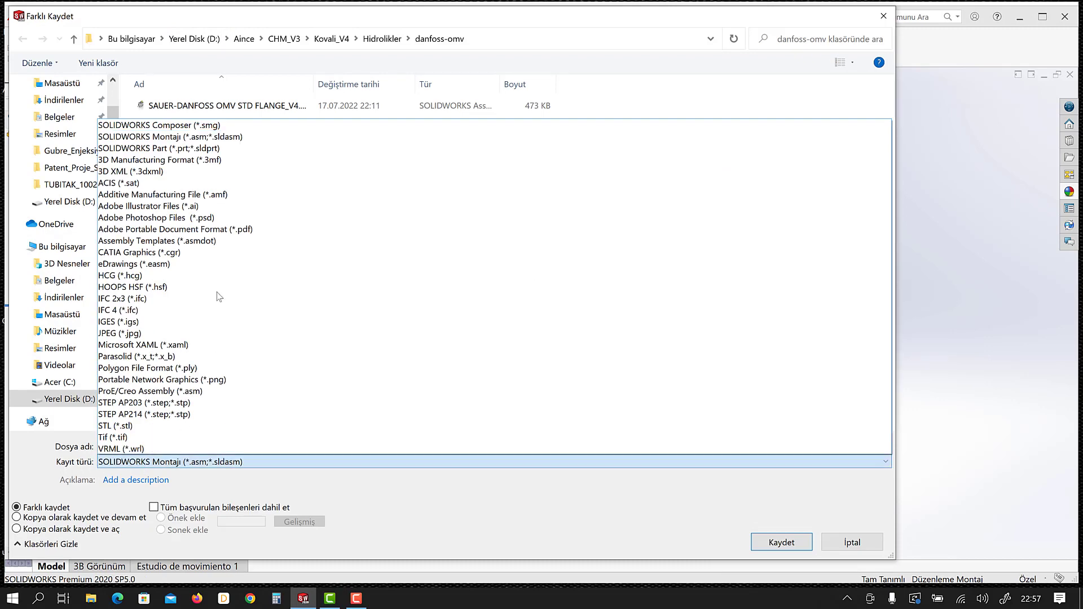
pyautogui.click(216, 230)
pyautogui.click(62, 106)
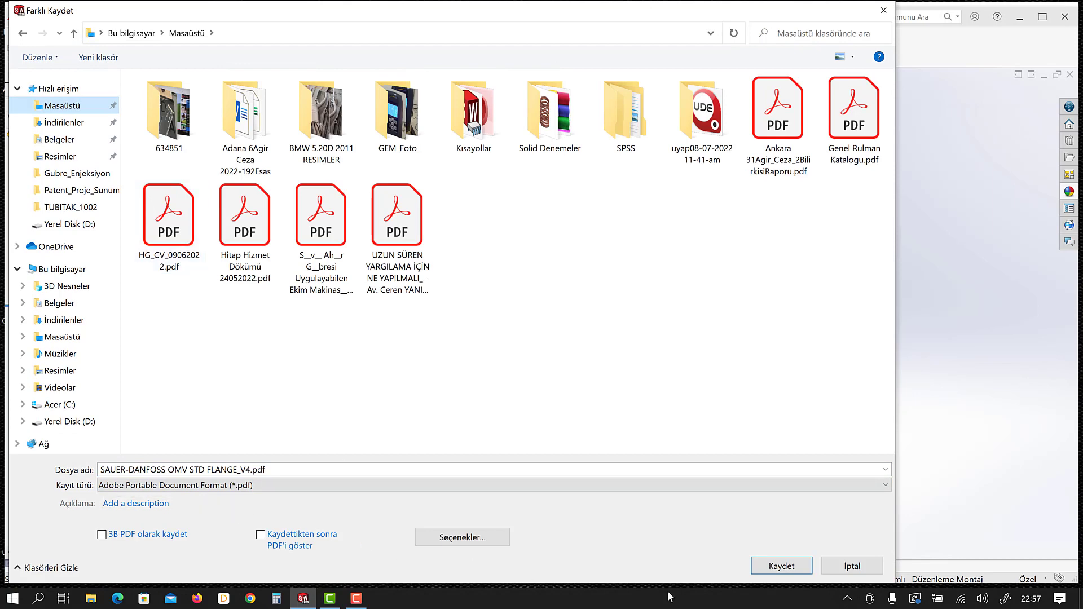
pyautogui.click(790, 571)
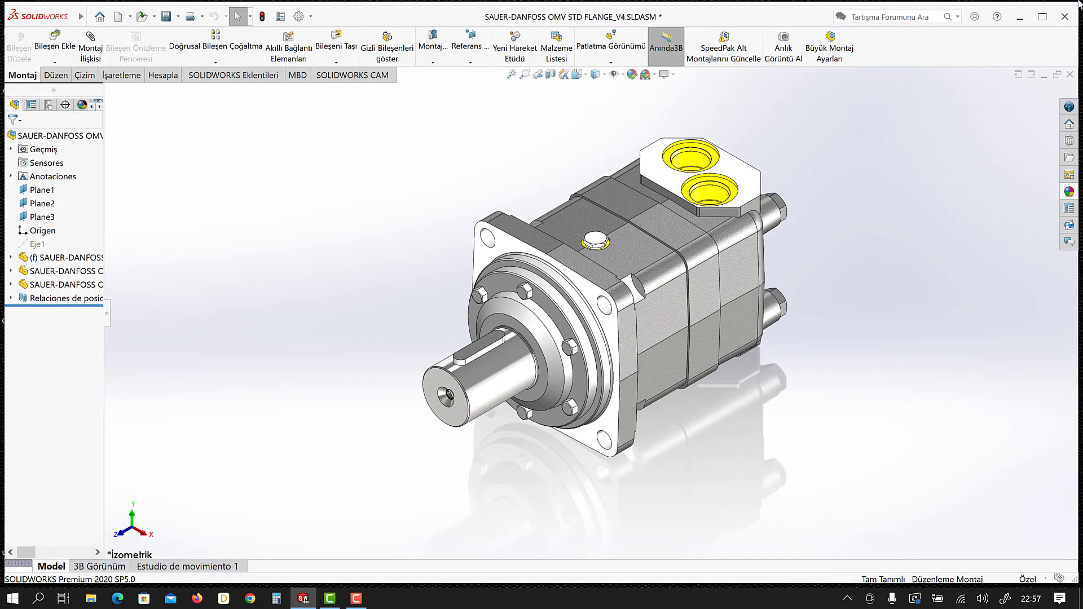
# - Open SAUER-DANFOSS OMV STD FLANGE_V4.pdf from the desktop in Acrobat, then minimize Acrobat
pyautogui.click(1019, 18)
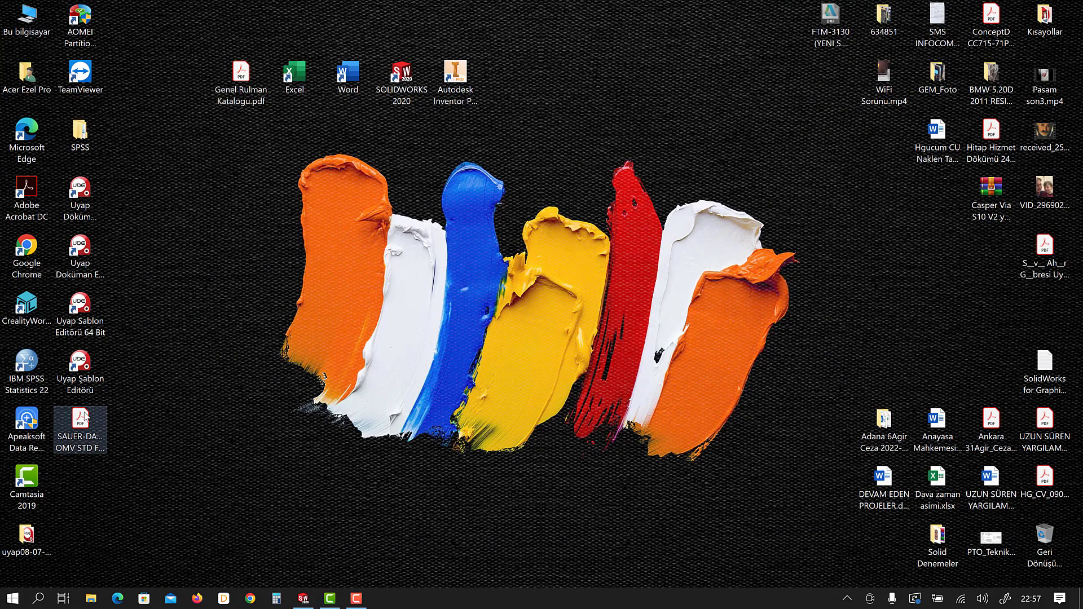
pyautogui.click(84, 431)
pyautogui.moveTo(84, 431); pyautogui.dragTo(569, 90)
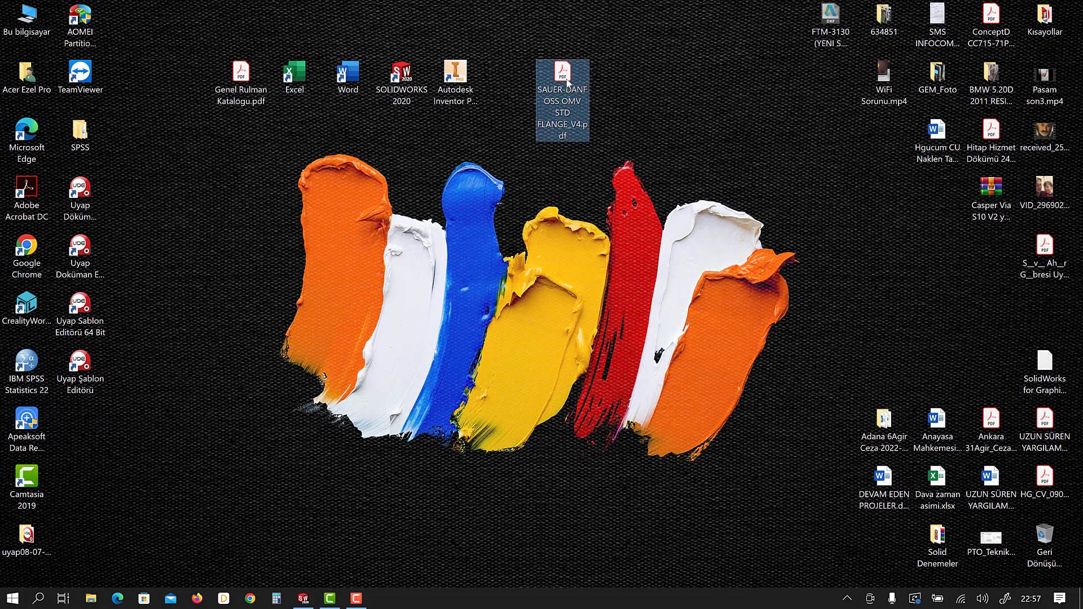
pyautogui.doubleClick(567, 82)
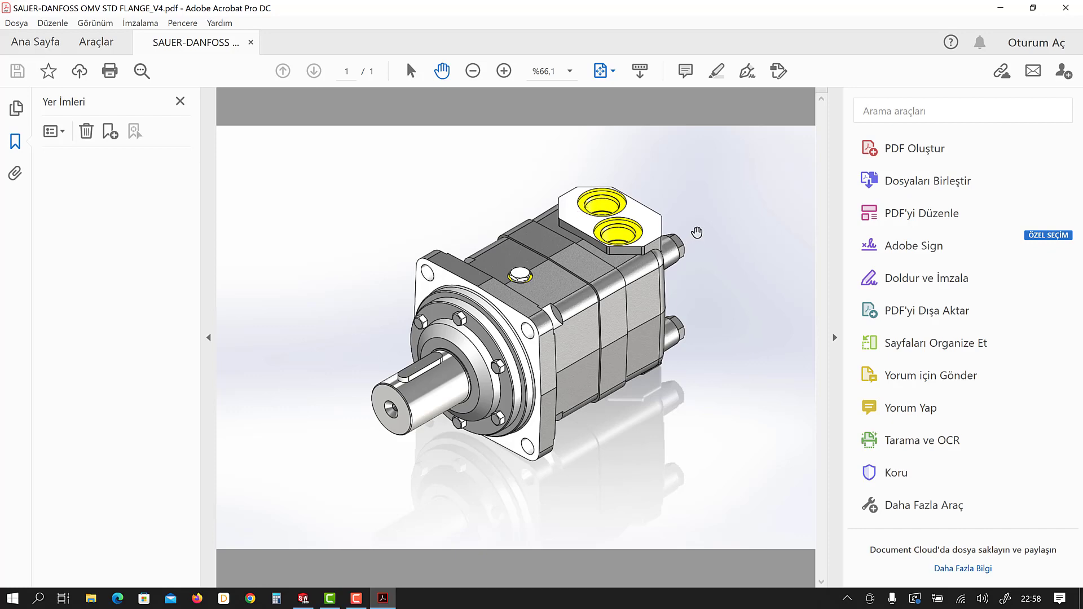
pyautogui.click(1004, 6)
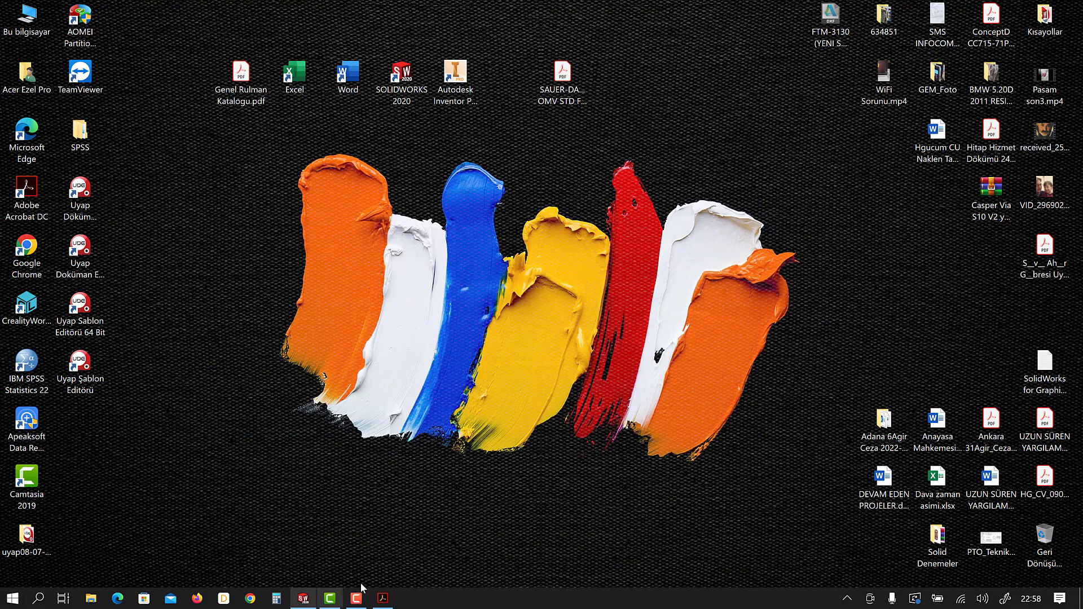
# - Return to SOLIDWORKS and adjust the motor's view slightly
pyautogui.click(303, 598)
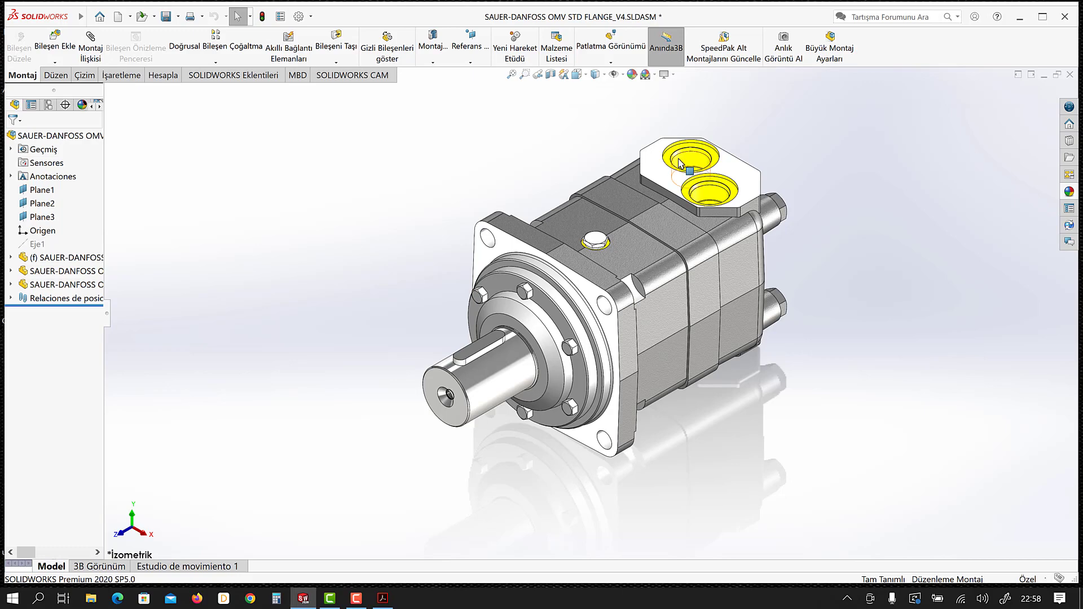
pyautogui.scroll(-2, 688, 169)
pyautogui.moveTo(643, 319)
pyautogui.mouseDown(button='middle')
pyautogui.moveTo(650, 262)
pyautogui.moveTo(611, 260)
pyautogui.moveTo(566, 288)
pyautogui.mouseUp(button='middle')
pyautogui.scroll(2, 611, 260)
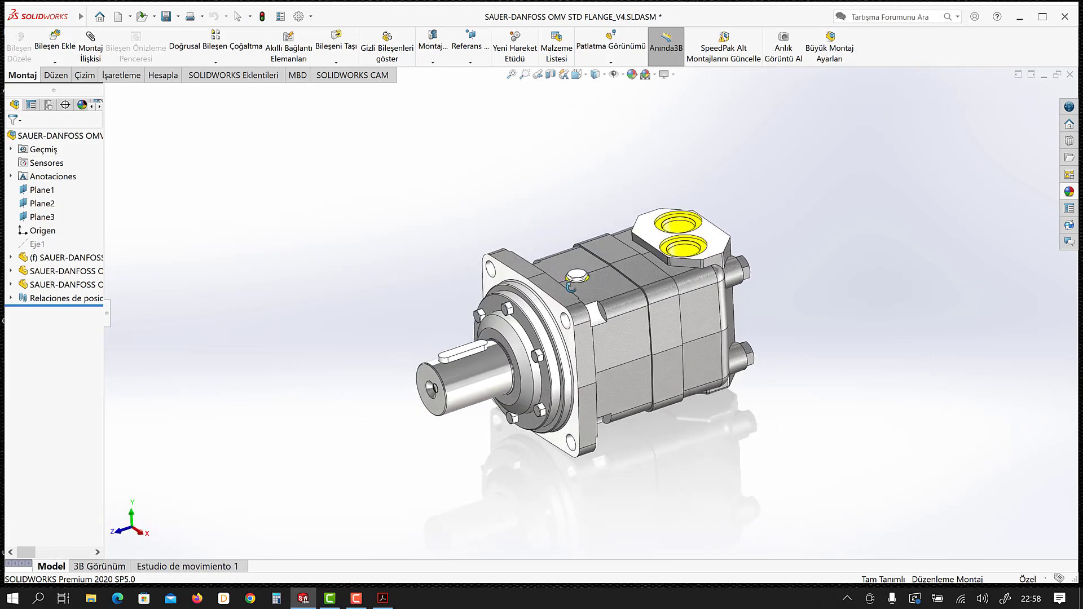
# - Set up Save As with PDF type, 'Save as 3D PDF' ticked, Desktop location, and the file name being edited
pyautogui.click(178, 15)
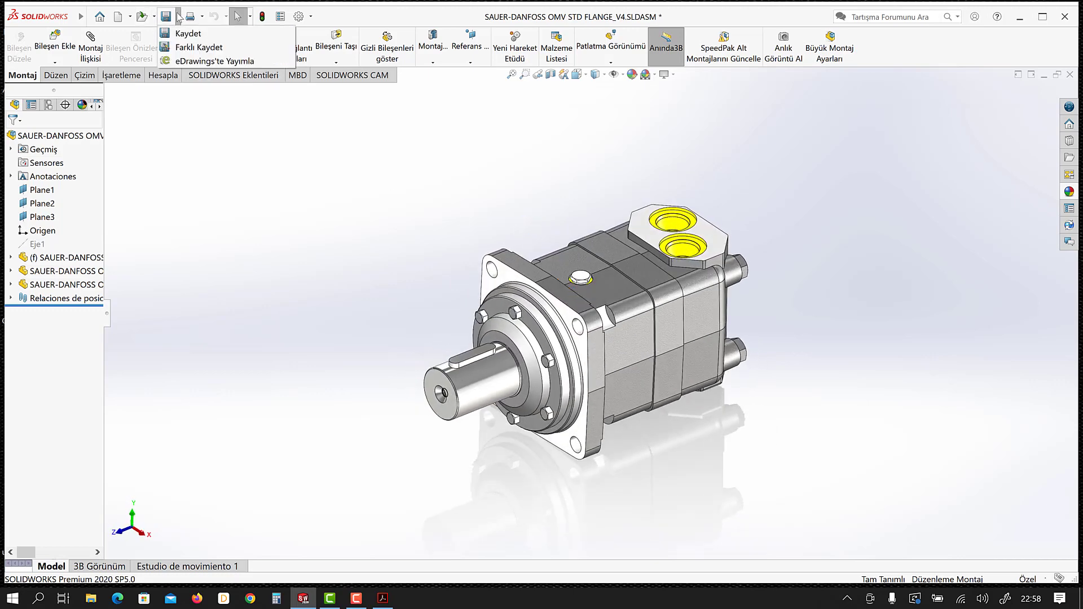
pyautogui.click(189, 50)
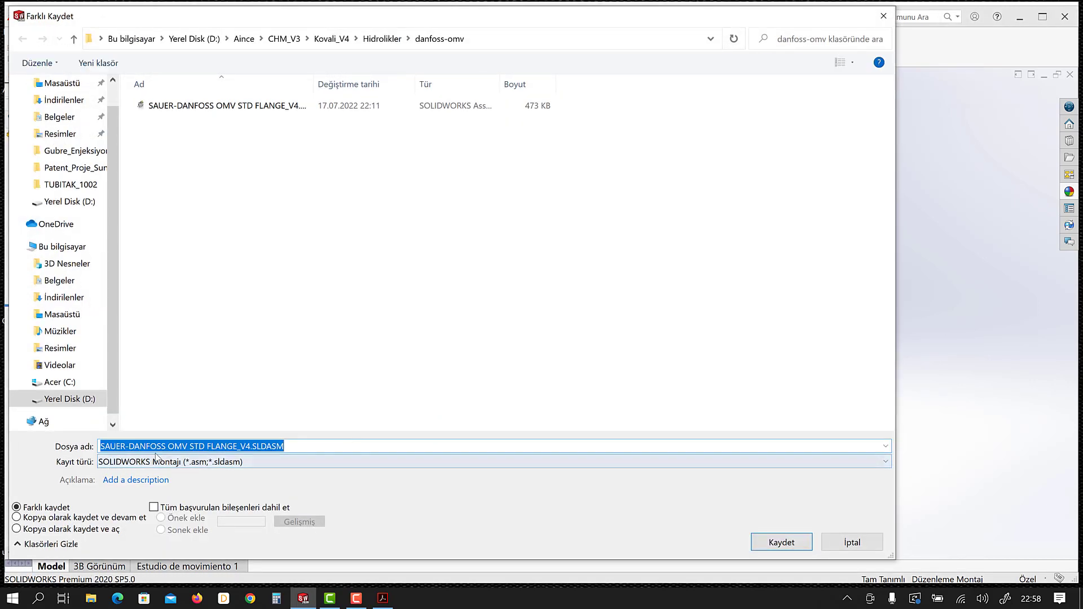
pyautogui.click(161, 462)
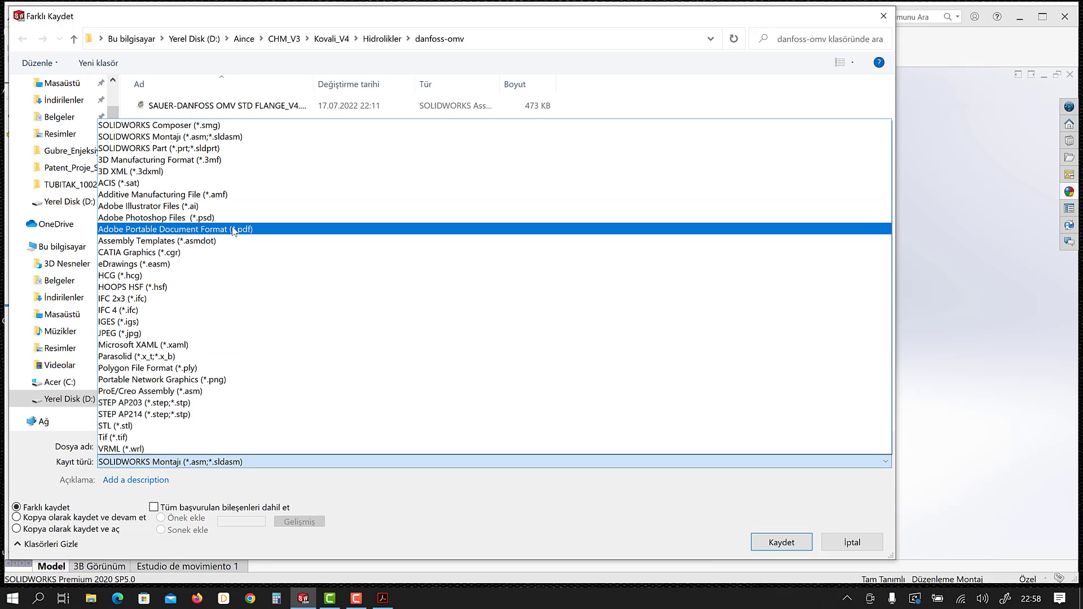
pyautogui.click(234, 229)
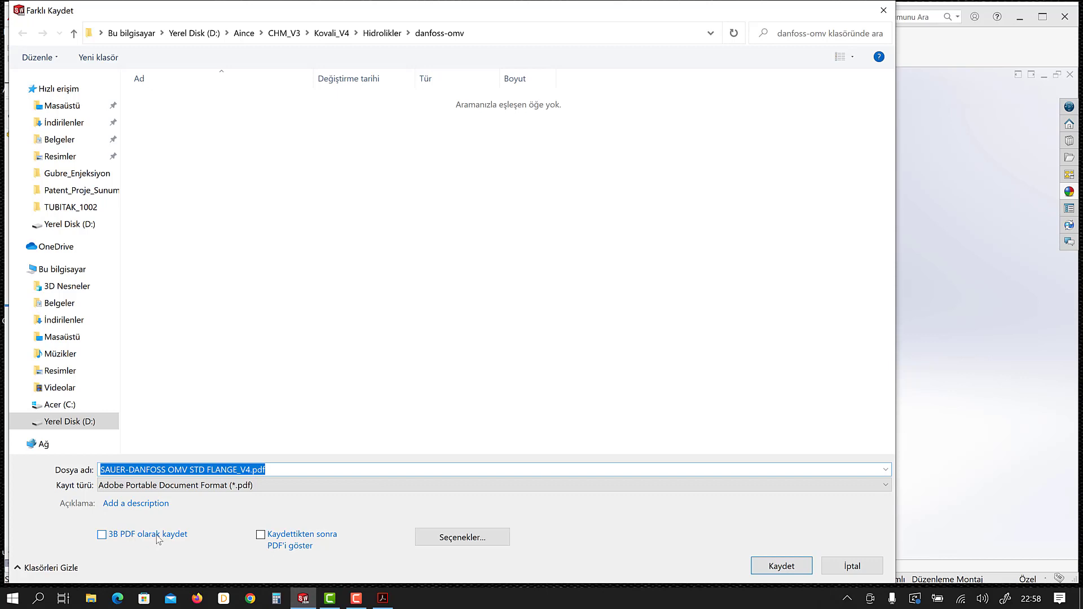
pyautogui.click(102, 535)
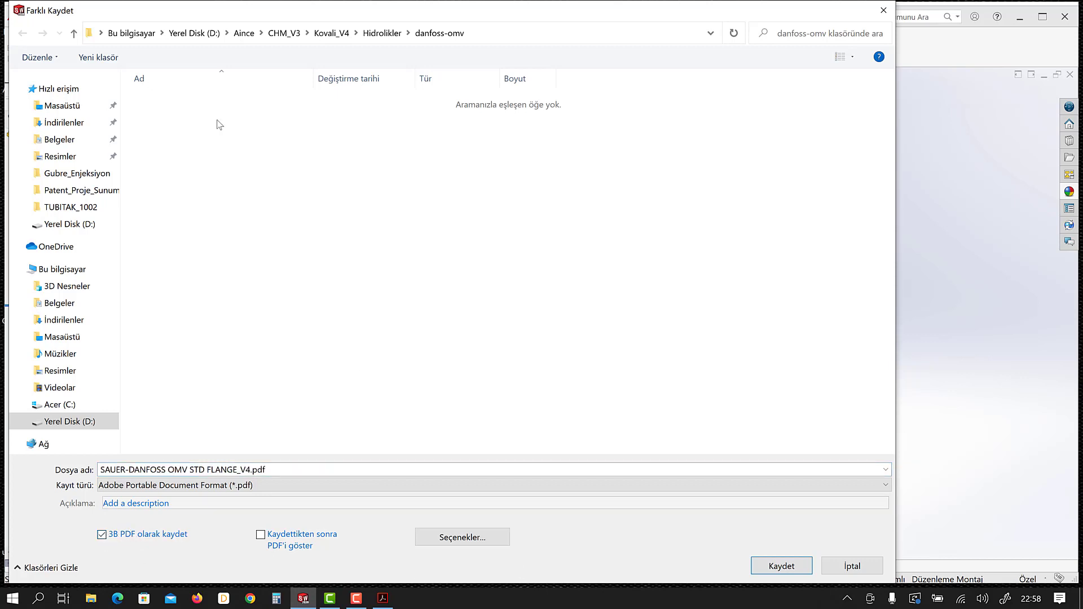
pyautogui.click(89, 107)
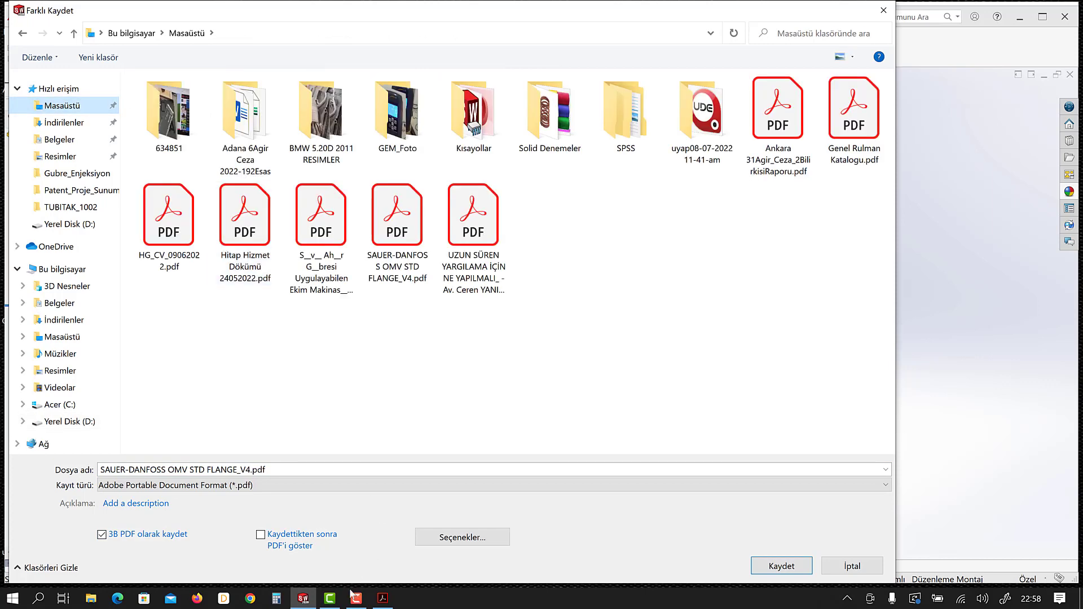
pyautogui.click(251, 470)
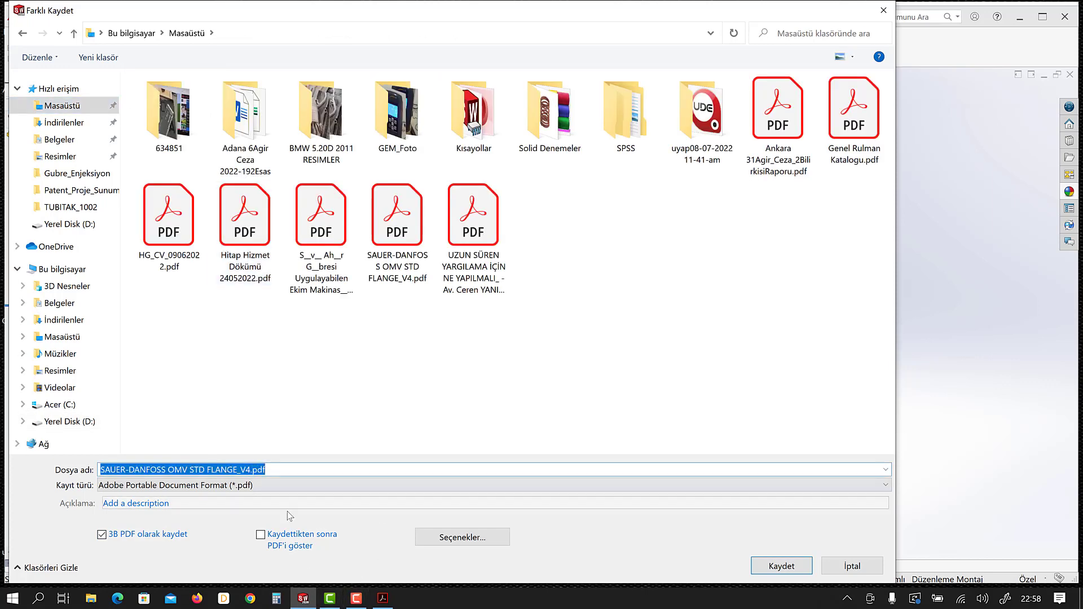
pyautogui.click(253, 472)
pyautogui.write('xxx')
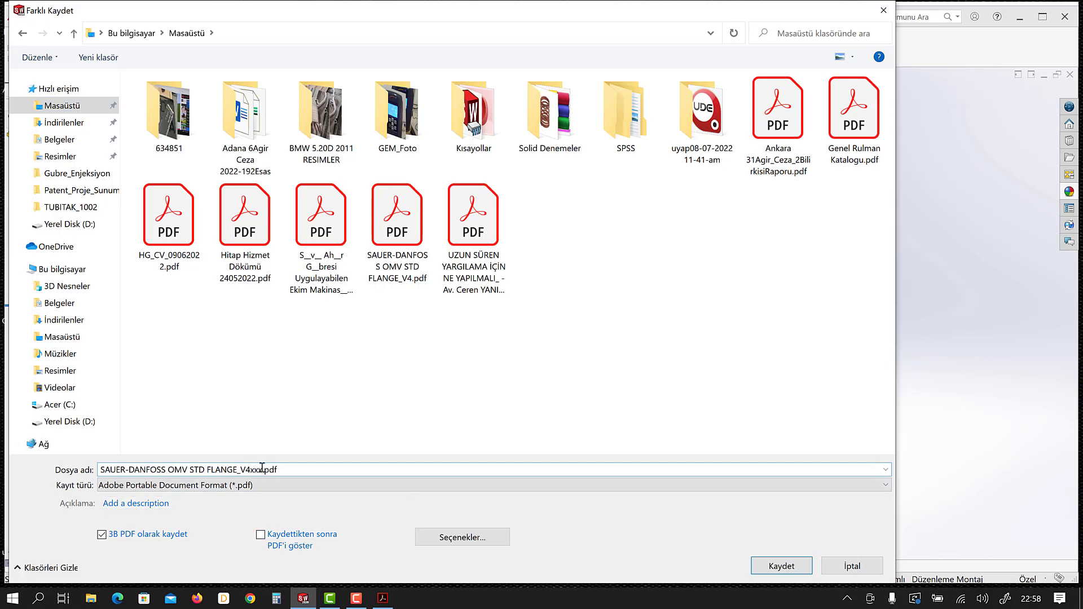
# - Save the 3D PDF and open SAUER-DANFOSS OMV STD FLANGE_V4xxx.pdf from the desktop in Acrobat
pyautogui.click(781, 566)
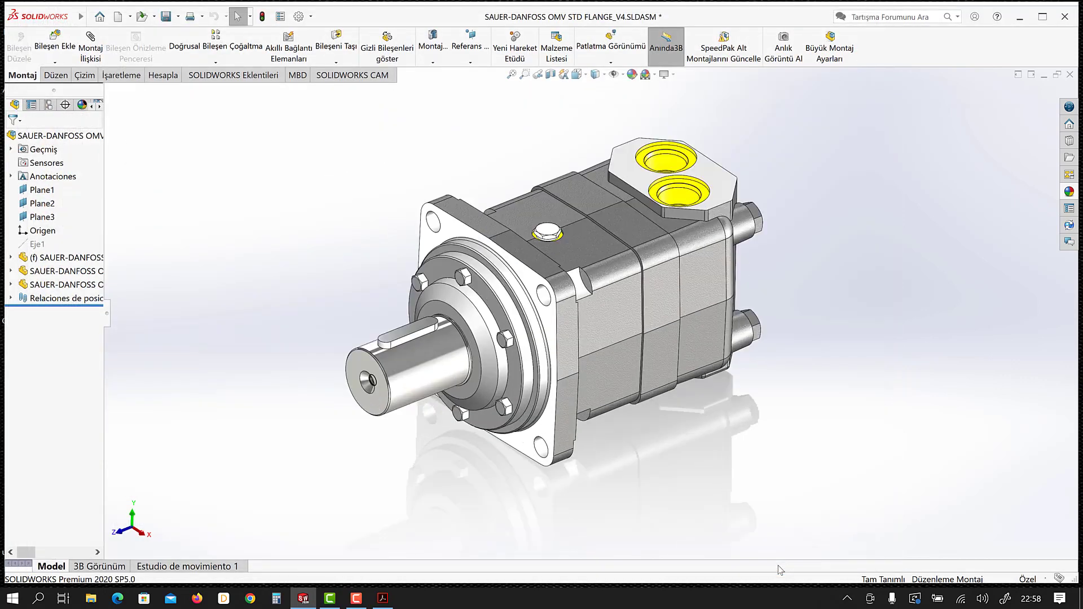
pyautogui.press('f')
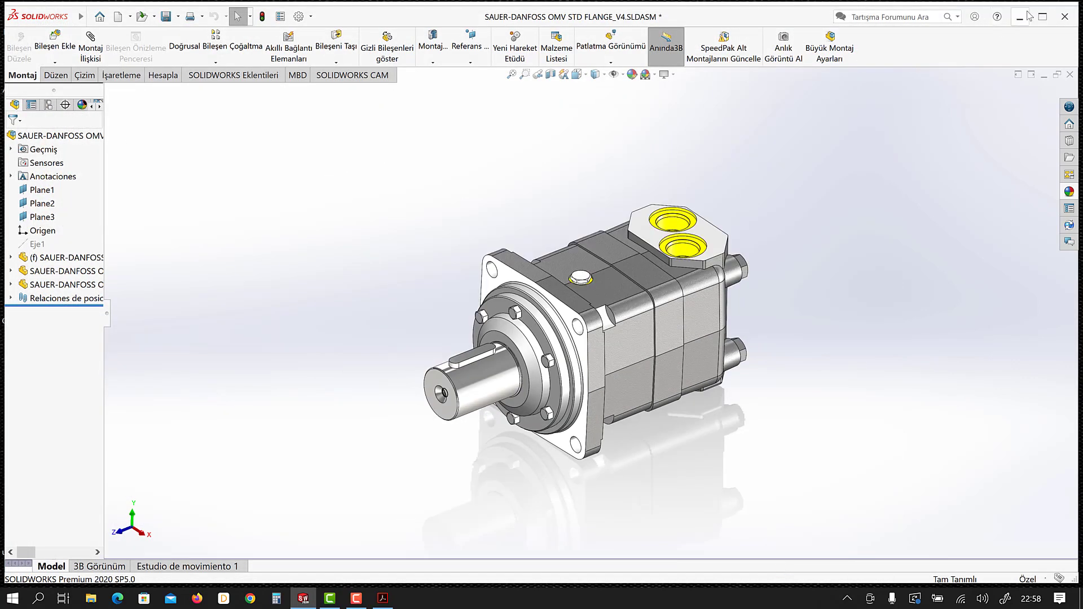
pyautogui.click(1020, 18)
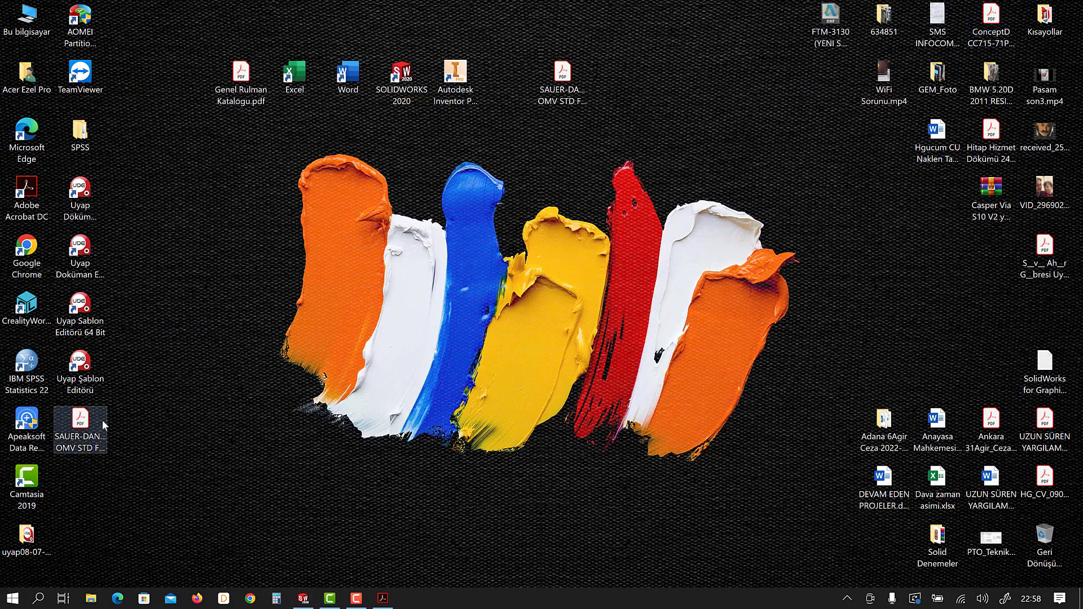
pyautogui.moveTo(87, 432); pyautogui.dragTo(642, 90)
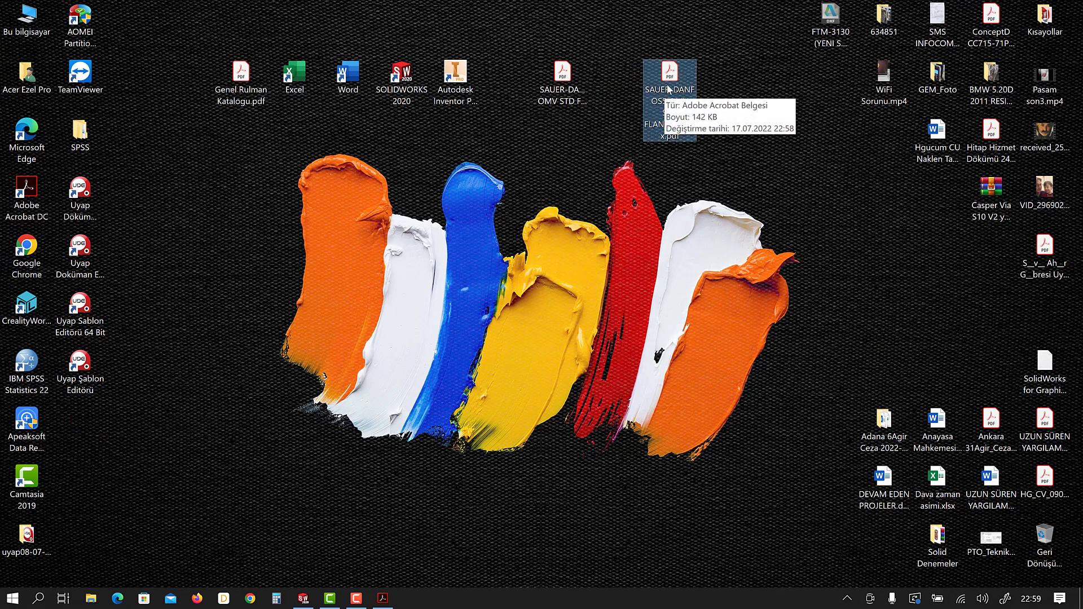
pyautogui.doubleClick(666, 76)
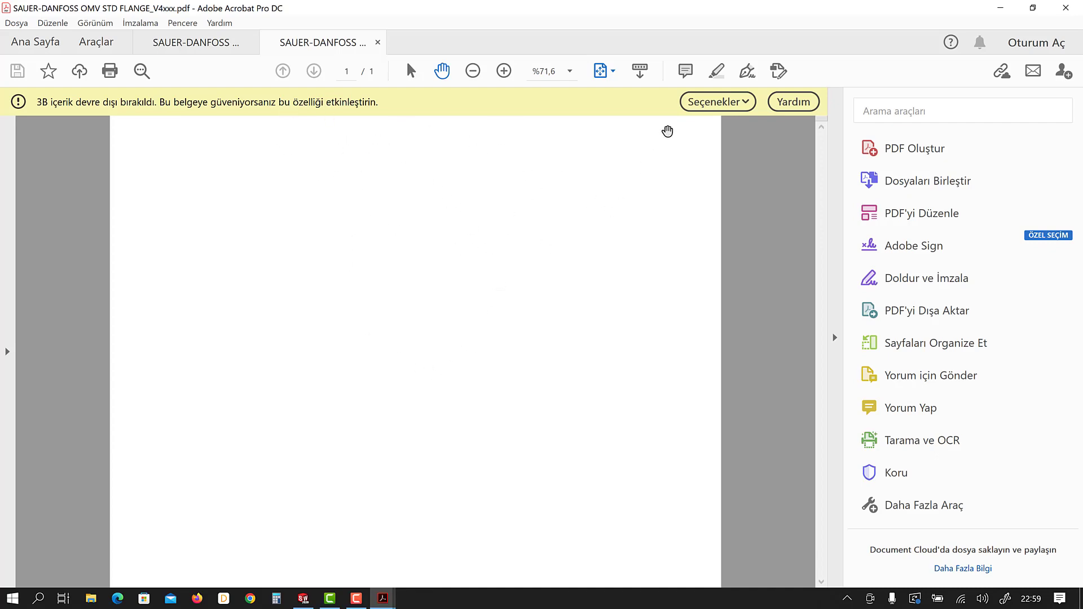
# - Choose 'Trust this document one time only' from the 3D warning bar's Options
pyautogui.click(740, 106)
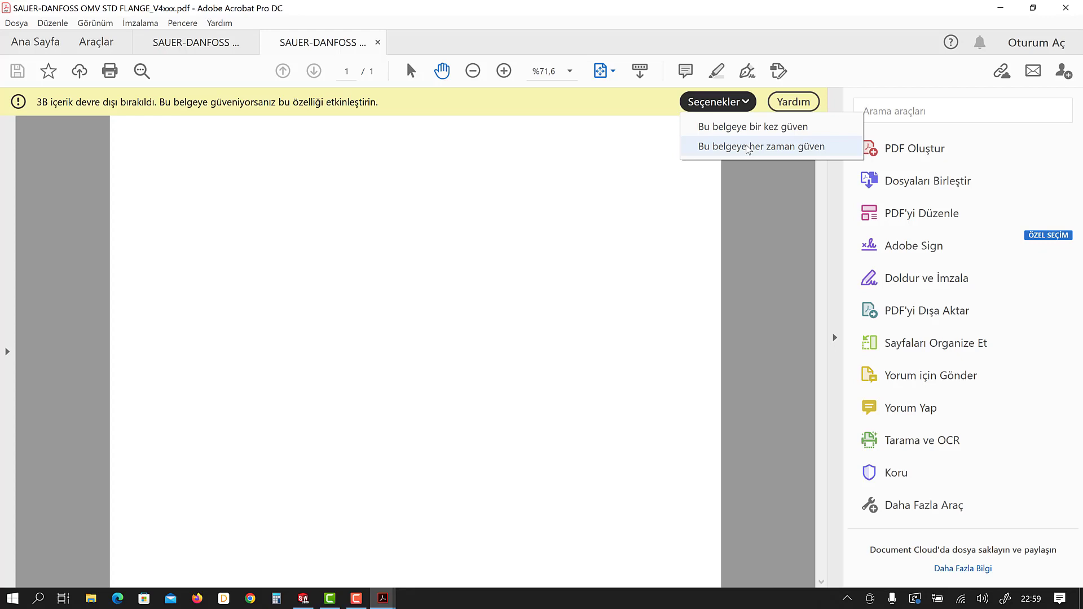
pyautogui.click(741, 128)
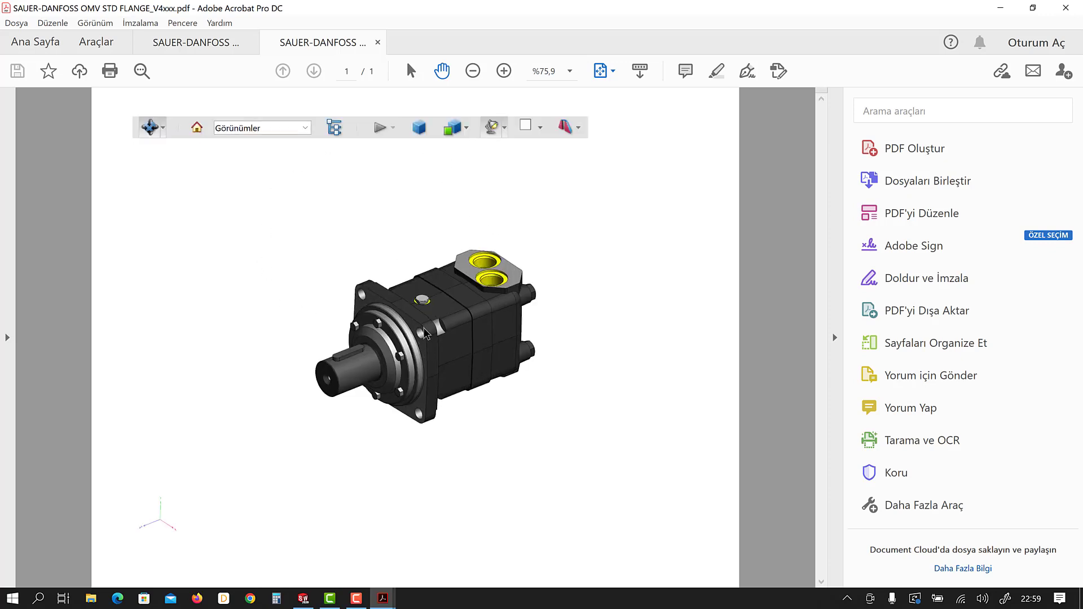
# - Zoom into the 3D motor and rotate it to show the flange end and several oblique angles
pyautogui.scroll(2, 429, 330)
pyautogui.scroll(2, 463, 322)
pyautogui.scroll(3, 508, 313)
pyautogui.moveTo(525, 310)
pyautogui.mouseDown()
pyautogui.moveTo(453, 297)
pyautogui.moveTo(527, 440)
pyautogui.moveTo(559, 288)
pyautogui.moveTo(341, 266)
pyautogui.moveTo(257, 343)
pyautogui.moveTo(506, 143)
pyautogui.moveTo(549, 193)
pyautogui.moveTo(346, 285)
pyautogui.moveTo(188, 329)
pyautogui.moveTo(379, 397)
pyautogui.moveTo(451, 320)
pyautogui.mouseUp()
pyautogui.scroll(1, 426, 332)
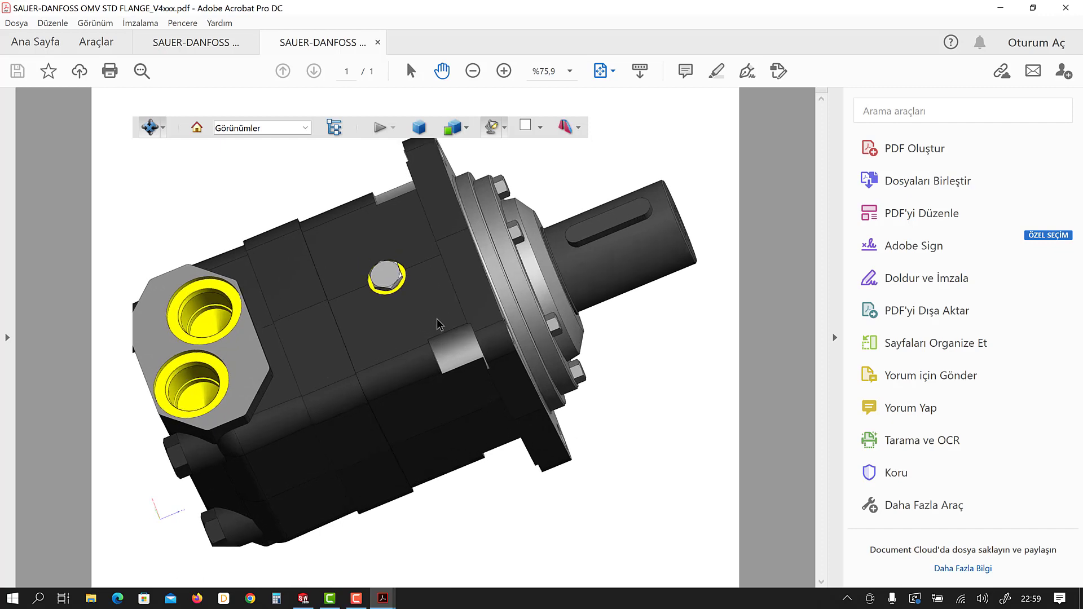
pyautogui.scroll(3, 427, 331)
pyautogui.scroll(2, 427, 331)
pyautogui.scroll(-3, 426, 331)
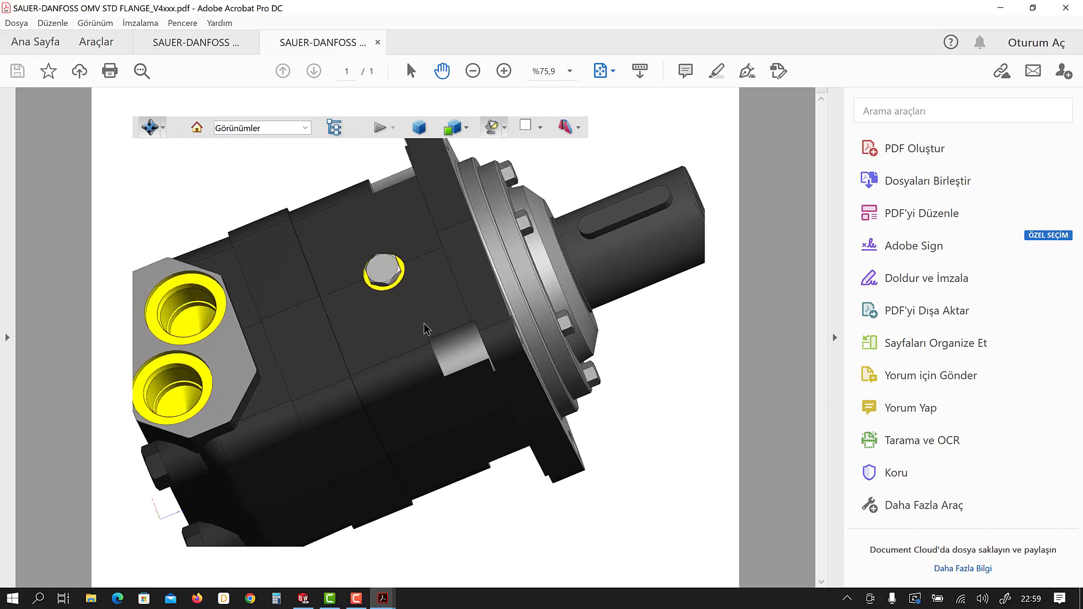
pyautogui.scroll(-2, 421, 322)
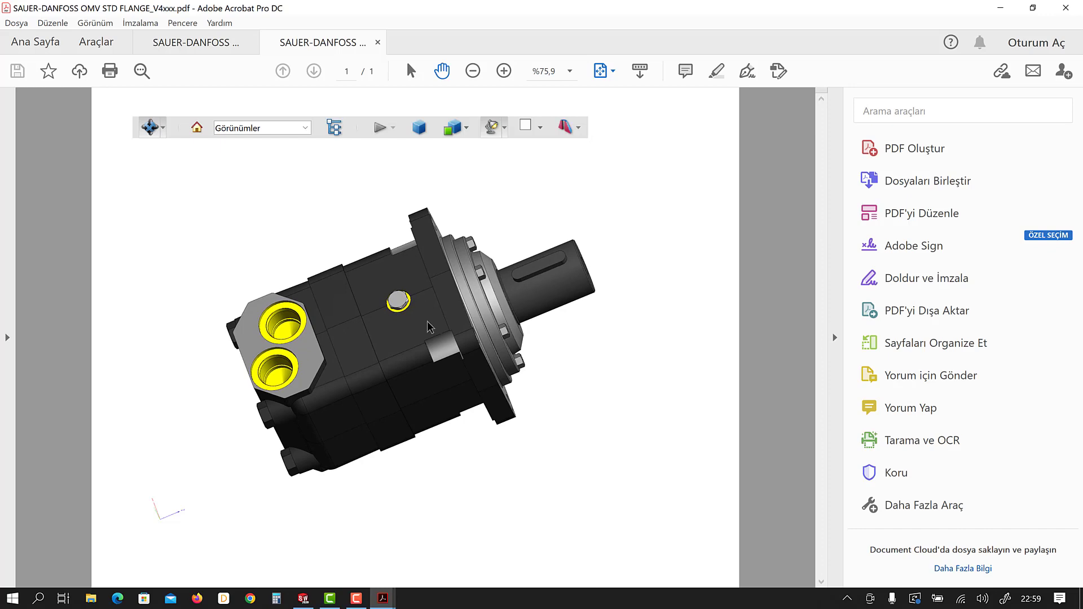
pyautogui.moveTo(420, 326)
pyautogui.mouseDown()
pyautogui.moveTo(242, 355)
pyautogui.moveTo(337, 471)
pyautogui.moveTo(506, 172)
pyautogui.moveTo(329, 179)
pyautogui.moveTo(584, 436)
pyautogui.moveTo(566, 186)
pyautogui.mouseUp()
pyautogui.moveTo(363, 344)
pyautogui.mouseDown()
pyautogui.moveTo(457, 234)
pyautogui.moveTo(340, 249)
pyautogui.moveTo(407, 353)
pyautogui.moveTo(400, 295)
pyautogui.mouseUp()
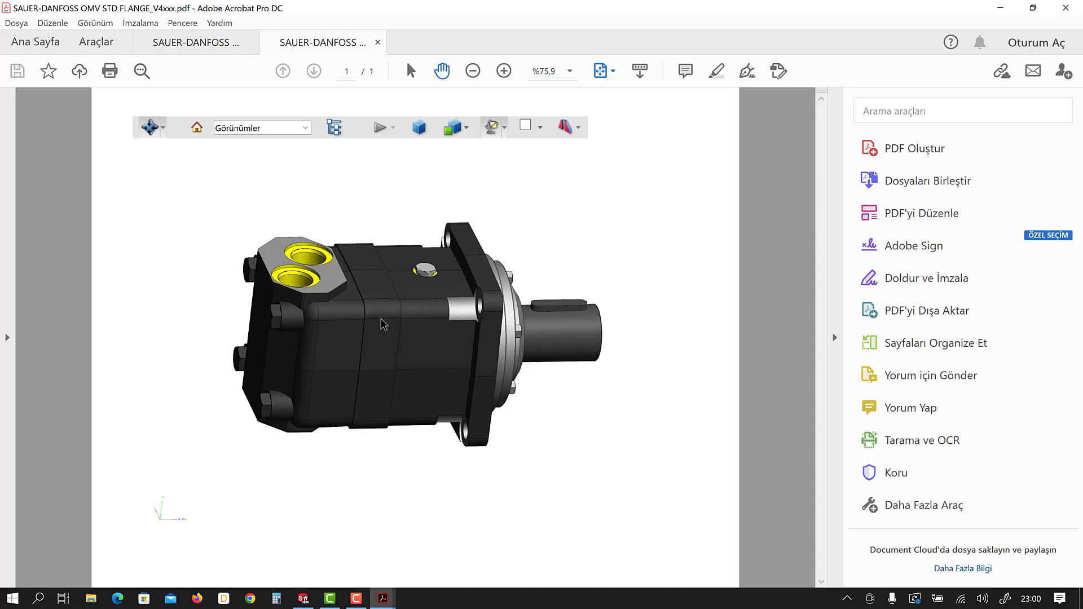
pyautogui.moveTo(417, 346); pyautogui.dragTo(458, 339)
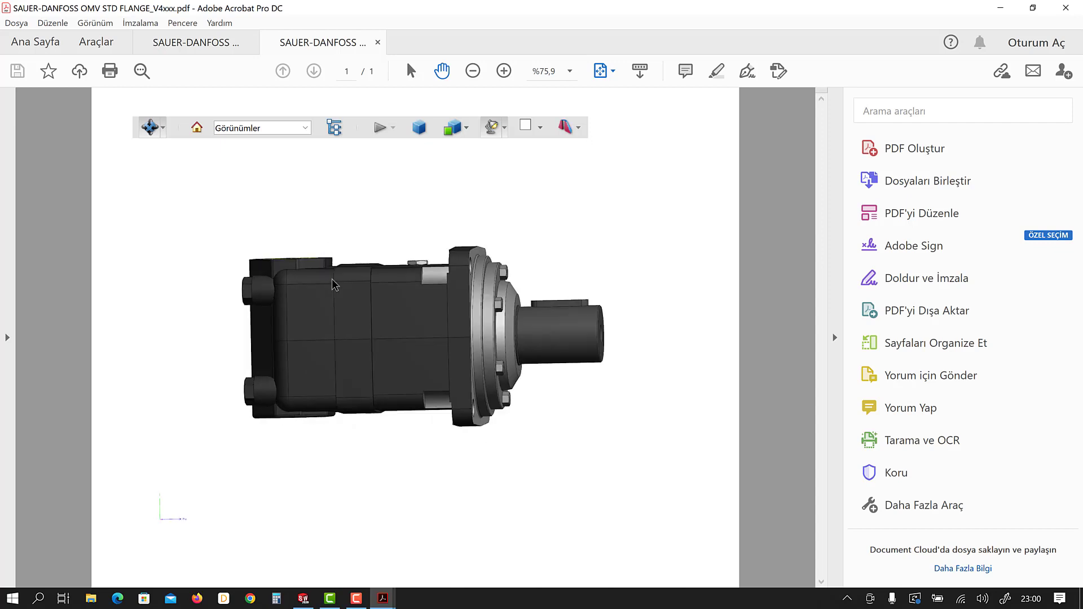